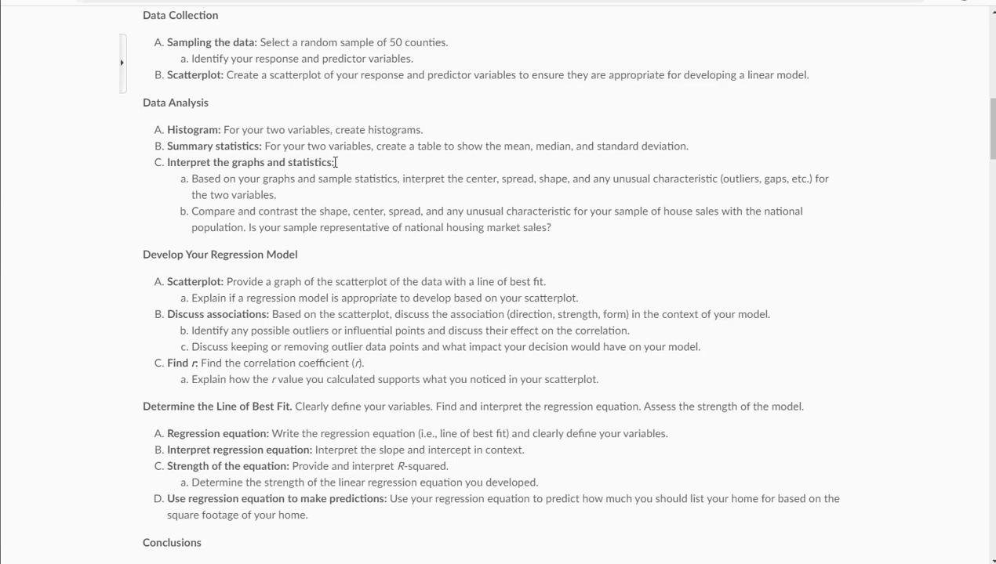
Step: Highlight and review the 'Interpret the graphs and statistics' heading in the assignment instructions
{"action": "left_click_drag", "start_coordinate": [333, 163], "coordinate": [166, 162]}
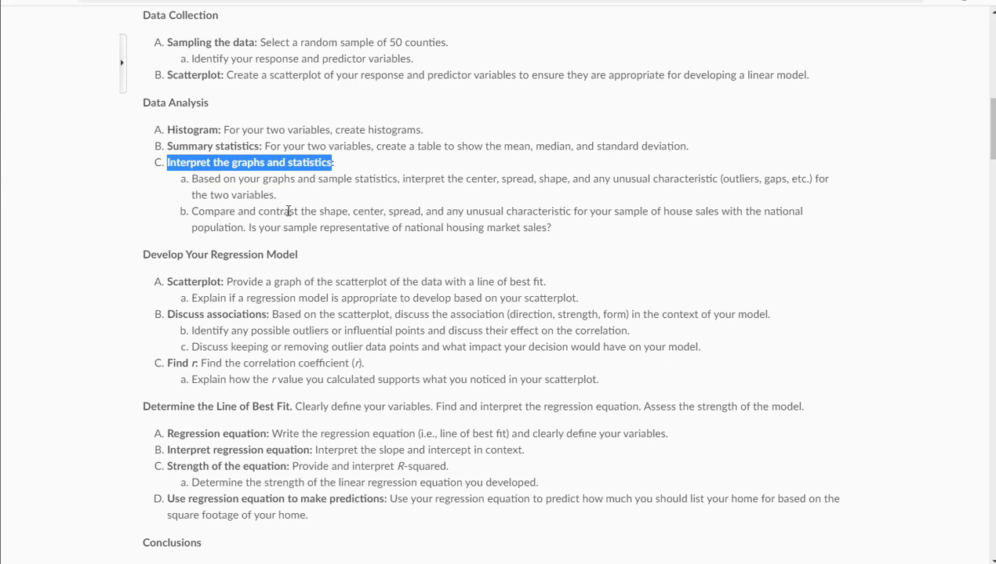
{"action": "left_click", "coordinate": [226, 248]}
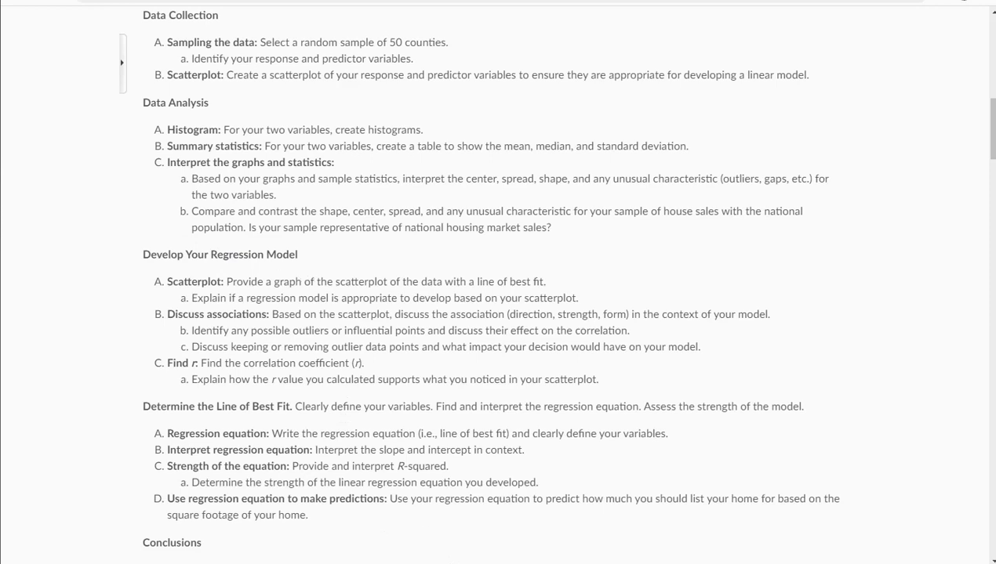
{"action": "key", "text": "alt+Tab"}
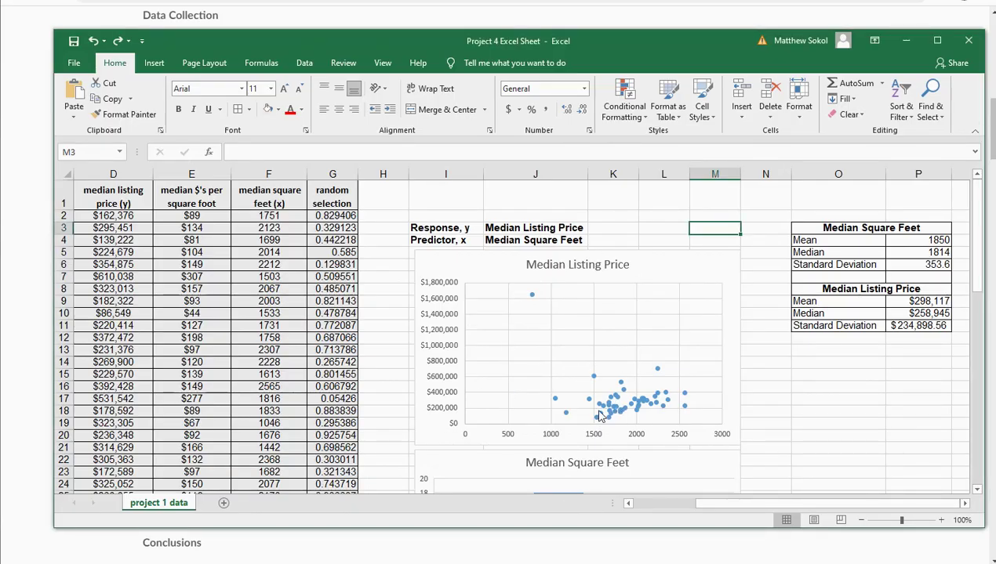
Step: Add a linear trendline showing y = -151.03x + 577473 and R² = 0.0517, with the label placed near the chart title
{"action": "right_click", "coordinate": [607, 403]}
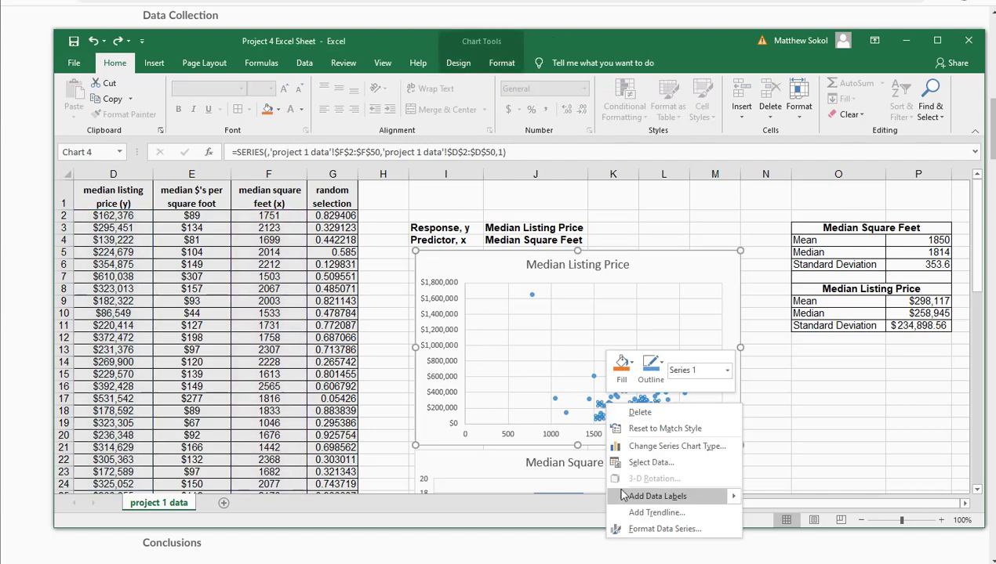
{"action": "left_click", "coordinate": [656, 513]}
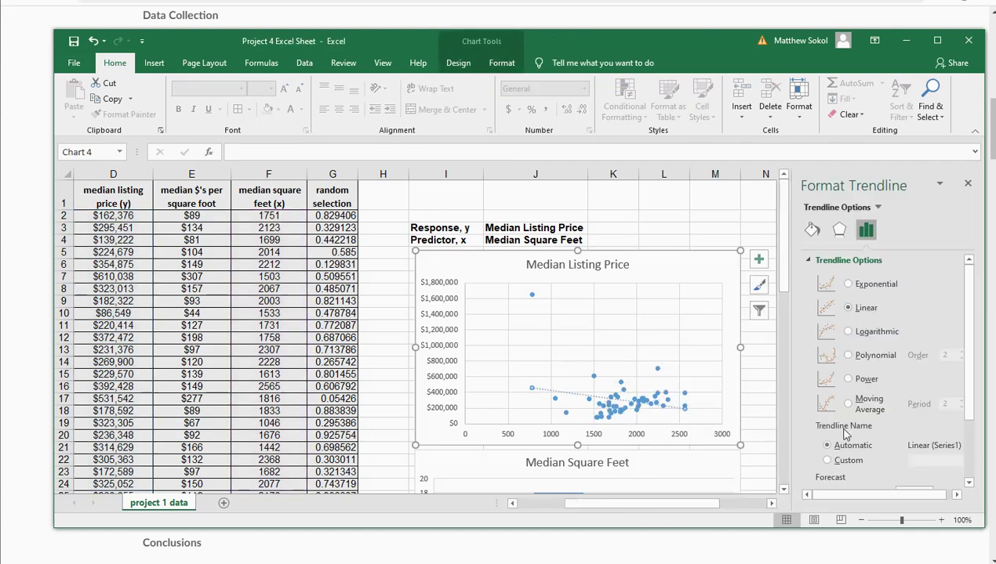
{"action": "scroll", "coordinate": [875, 316], "scroll_direction": "down", "scroll_amount": 3}
{"action": "left_click", "coordinate": [819, 459]}
{"action": "left_click", "coordinate": [820, 480]}
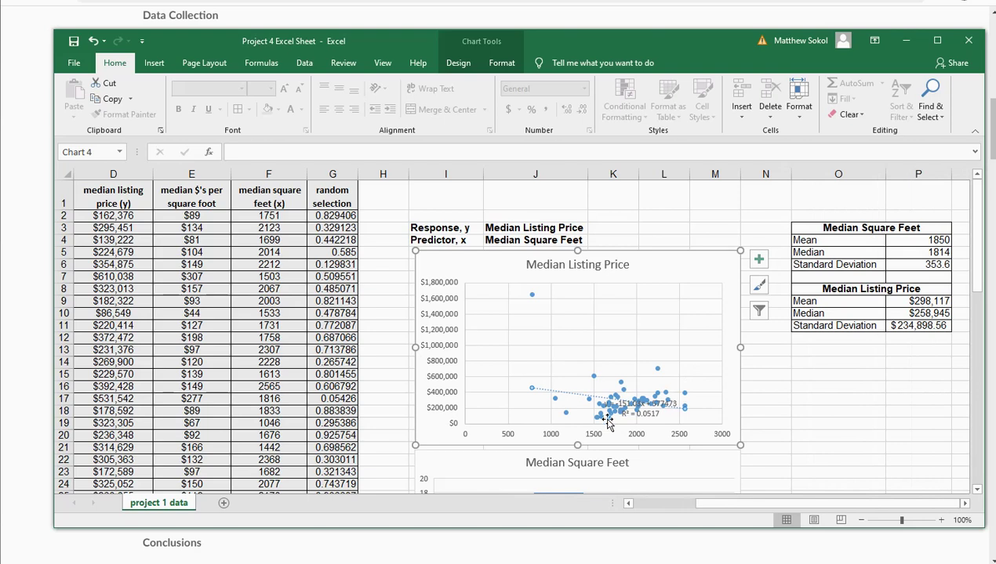
{"action": "left_click", "coordinate": [968, 182]}
{"action": "left_click_drag", "start_coordinate": [624, 409], "coordinate": [669, 264]}
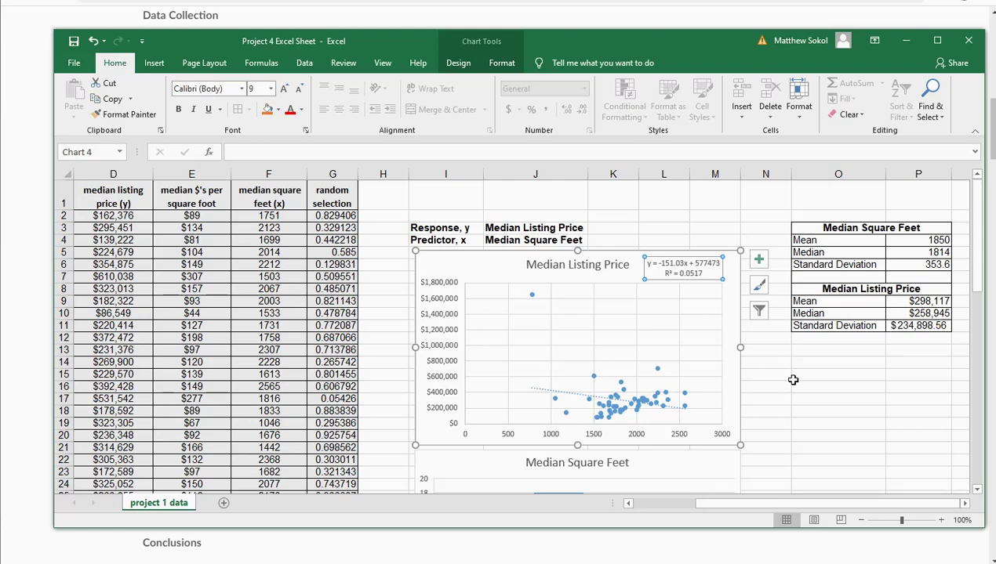
{"action": "left_click", "coordinate": [24, 78]}
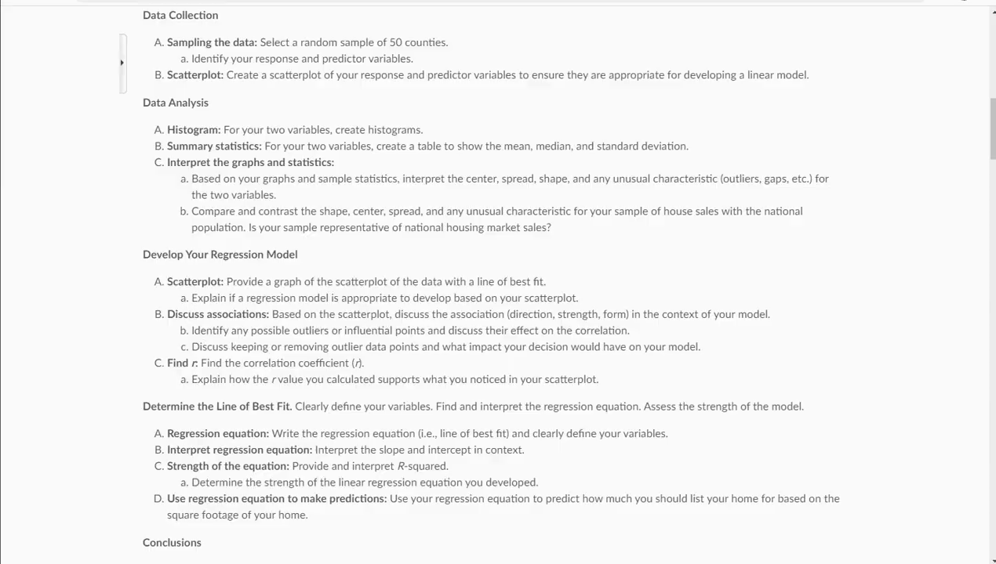
{"action": "key", "text": "alt+Tab"}
Step: Enter the label 'Correlation coefficient, r' in cell O14
{"action": "left_click", "coordinate": [810, 361]}
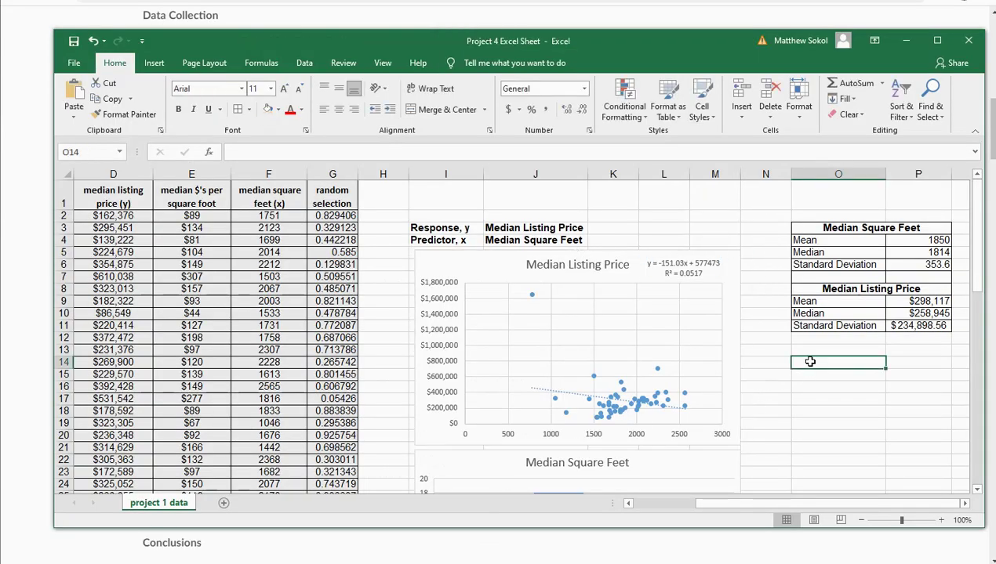
{"action": "type", "text": "Correlation"}
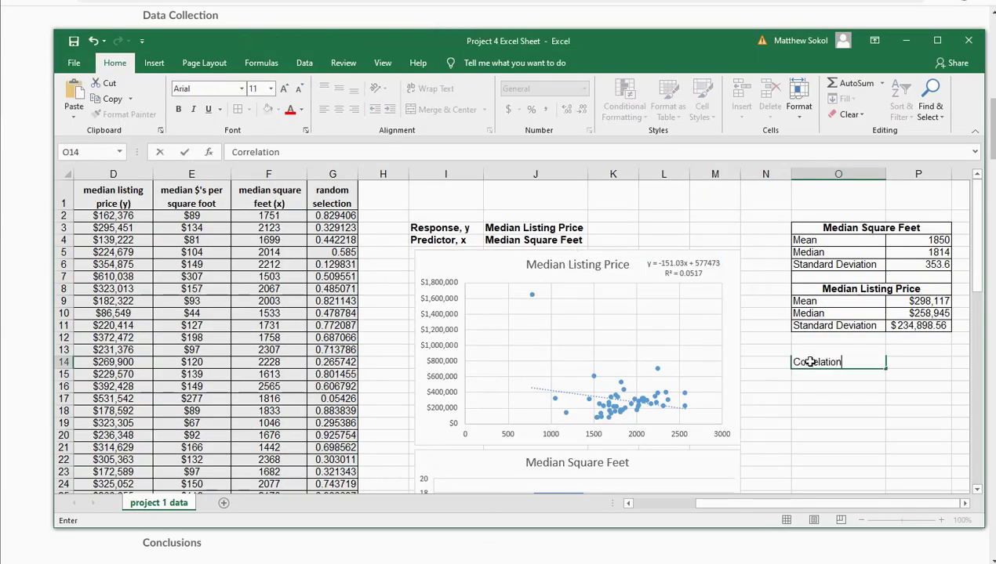
{"action": "type", "text": " coefficient, r"}
{"action": "key", "text": "Return"}
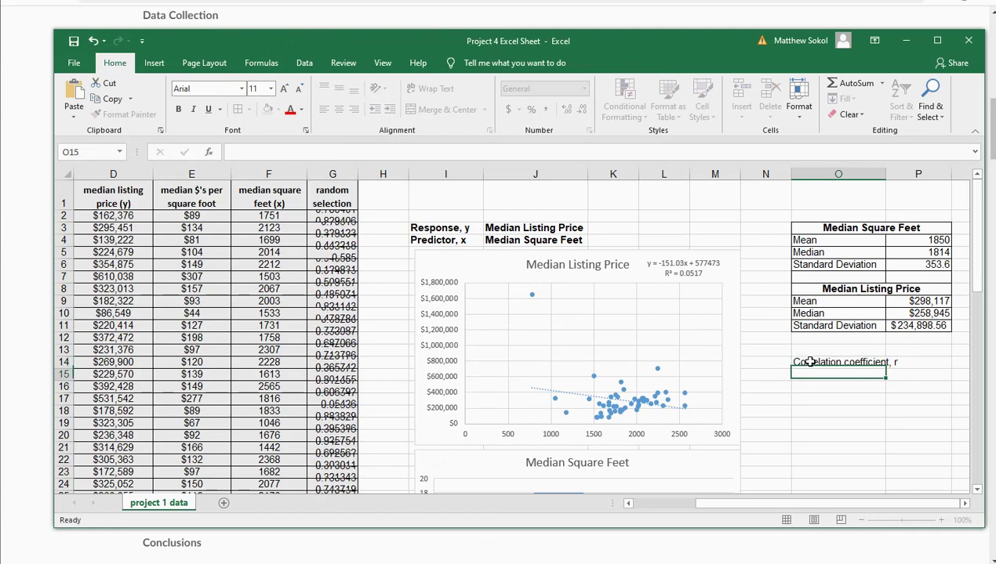
Step: Enter =CORREL(F2:F50,D2:D50) in O15, giving -0.227338583
{"action": "type", "text": "=correl("}
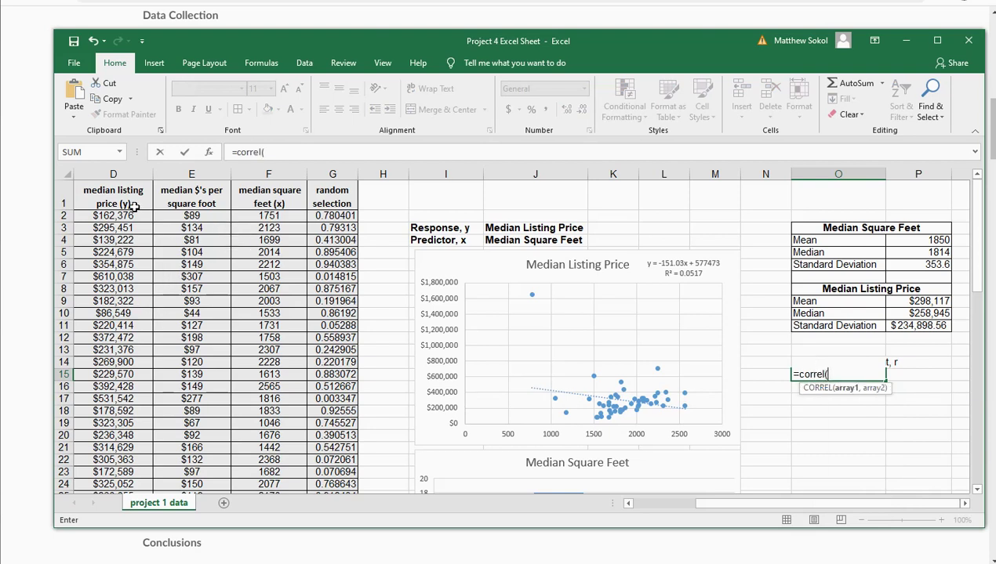
{"action": "left_click", "coordinate": [267, 215]}
{"action": "scroll", "coordinate": [253, 267], "scroll_direction": "down", "scroll_amount": 1}
{"action": "scroll", "coordinate": [253, 266], "scroll_direction": "down", "scroll_amount": 10}
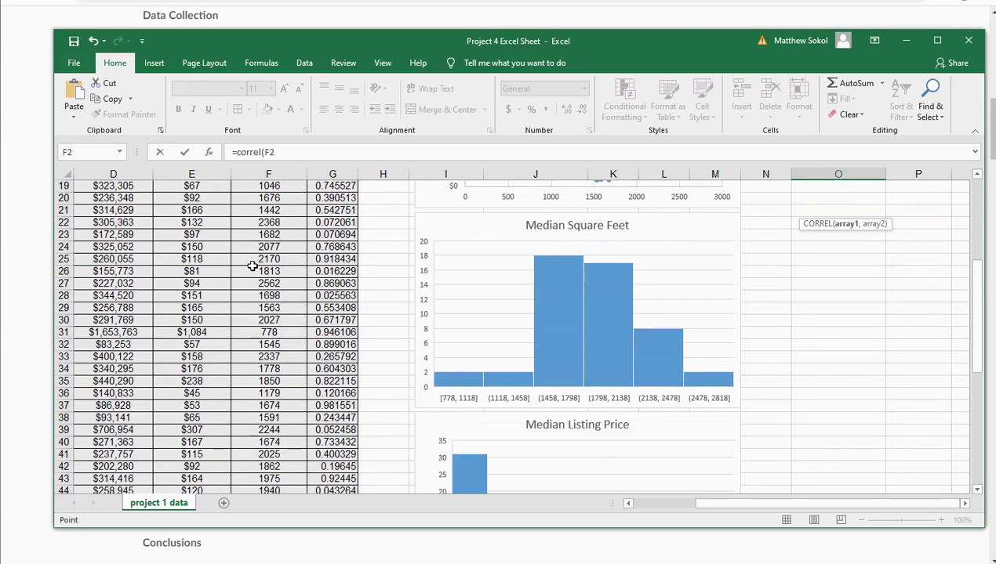
{"action": "left_click", "coordinate": [271, 419], "text": "shift"}
{"action": "type", "text": ","}
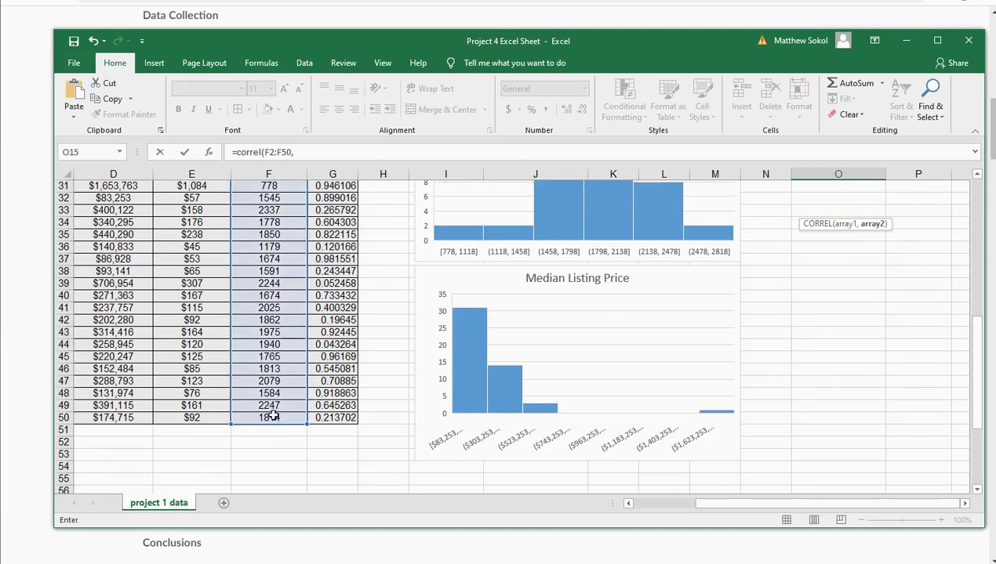
{"action": "scroll", "coordinate": [270, 329], "scroll_direction": "up", "scroll_amount": 10}
{"action": "left_click", "coordinate": [127, 215]}
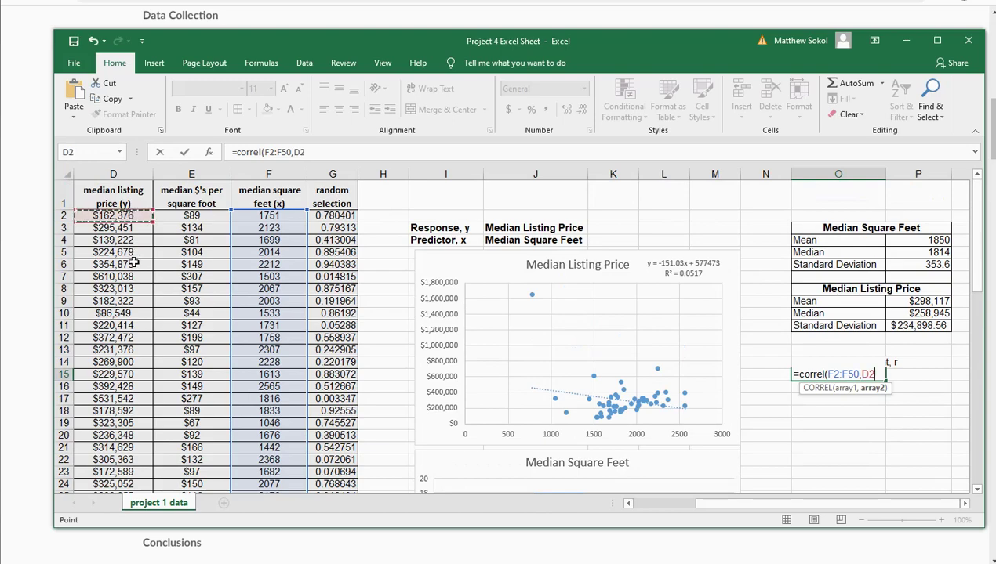
{"action": "scroll", "coordinate": [125, 297], "scroll_direction": "down", "scroll_amount": 11}
{"action": "left_click", "coordinate": [123, 384], "text": "shift"}
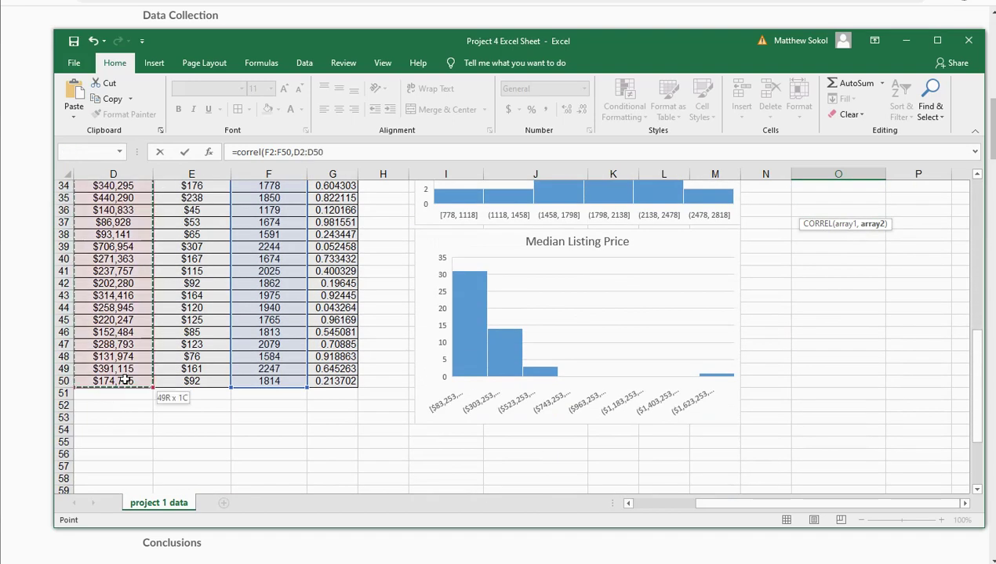
{"action": "key", "text": "Return"}
Step: Make the correlation label and value in O14:O15 bold
{"action": "scroll", "coordinate": [430, 253], "scroll_direction": "up", "scroll_amount": 2}
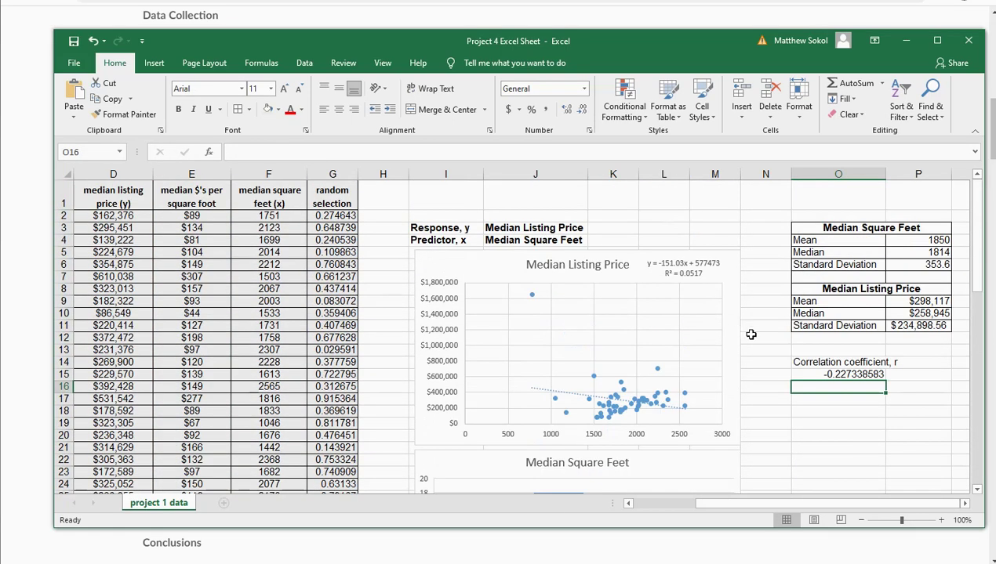
{"action": "left_click_drag", "start_coordinate": [825, 362], "coordinate": [827, 374]}
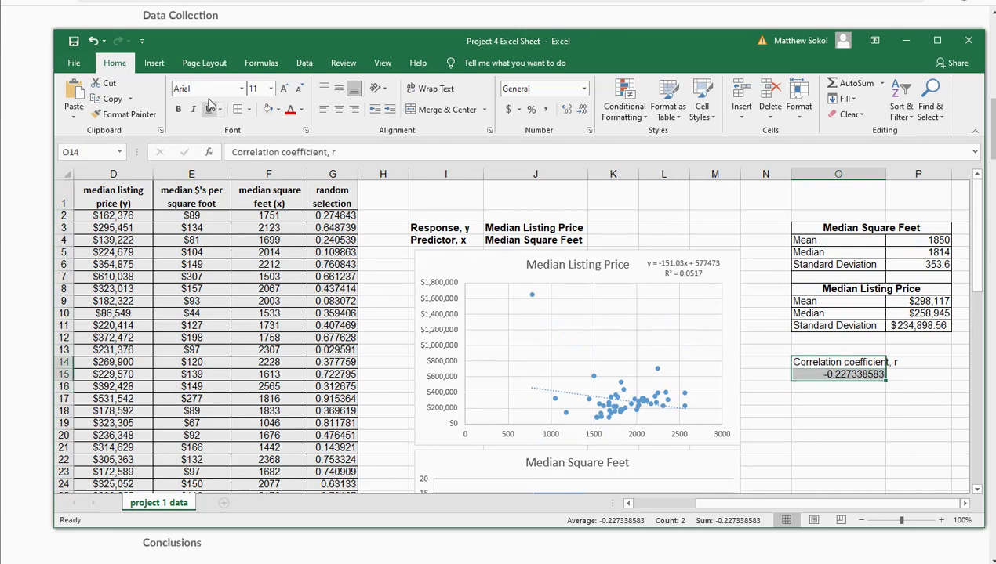
{"action": "left_click", "coordinate": [178, 109]}
{"action": "left_click", "coordinate": [894, 436]}
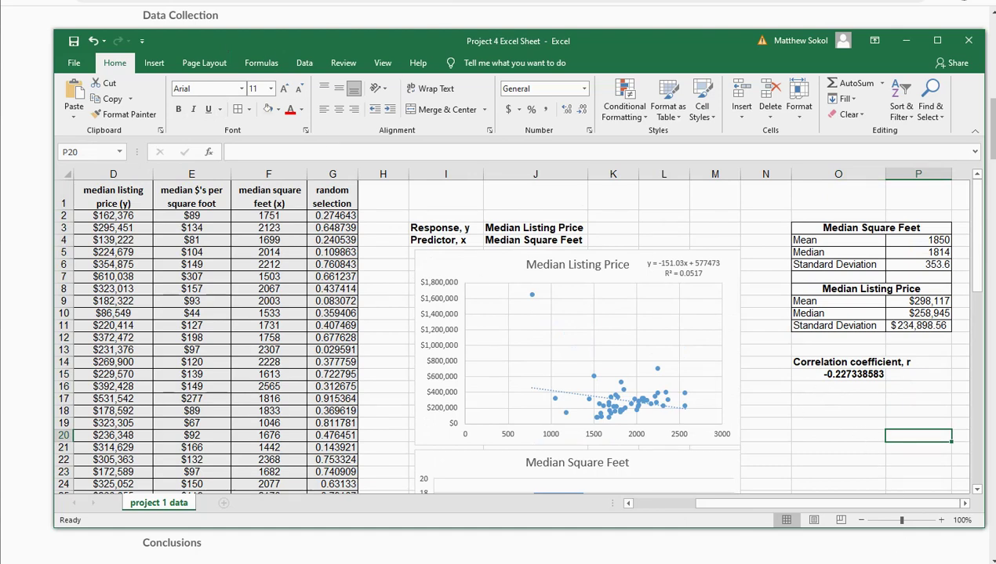
{"action": "left_click", "coordinate": [368, 2]}
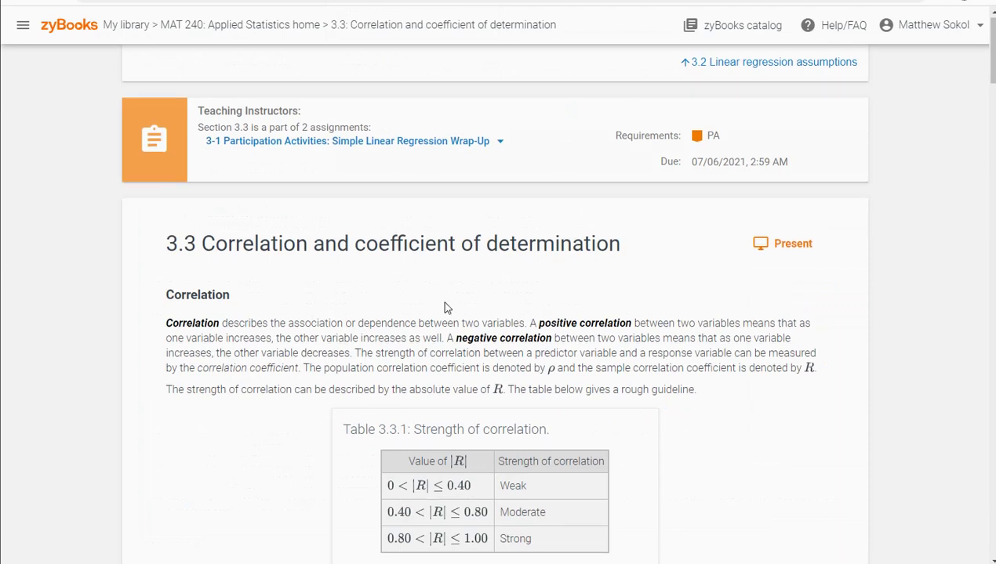
Step: View the project instructions on data collection, analysis and line of best fit, then return to the workbook
{"action": "scroll", "coordinate": [444, 307], "scroll_direction": "down", "scroll_amount": 2}
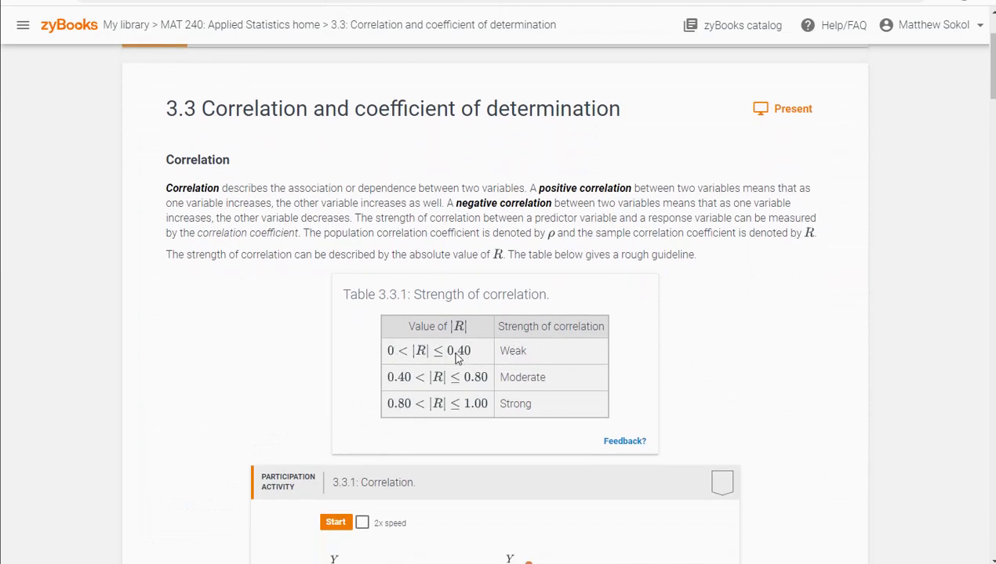
{"action": "key", "text": "ctrl+Tab"}
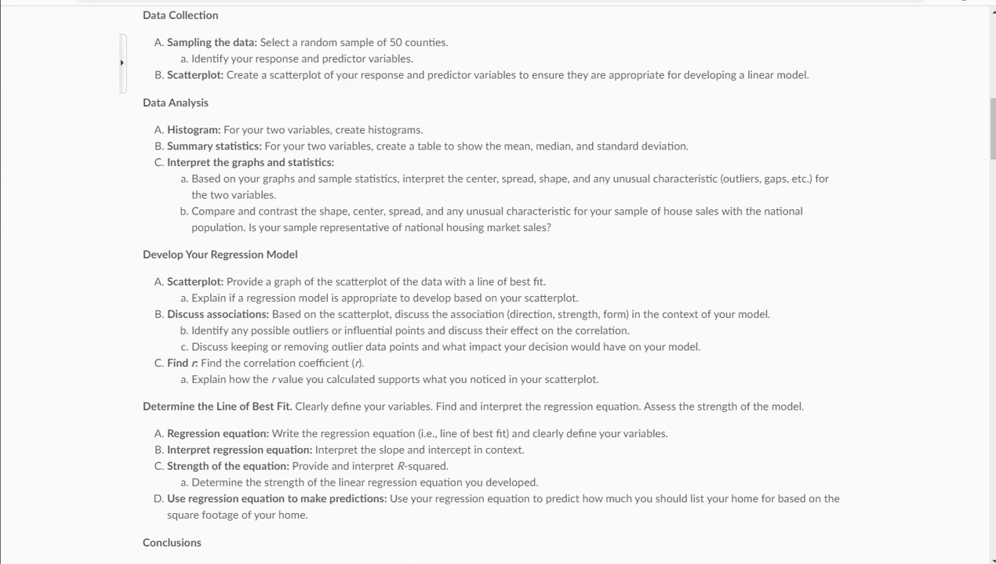
{"action": "key", "text": "alt+Tab"}
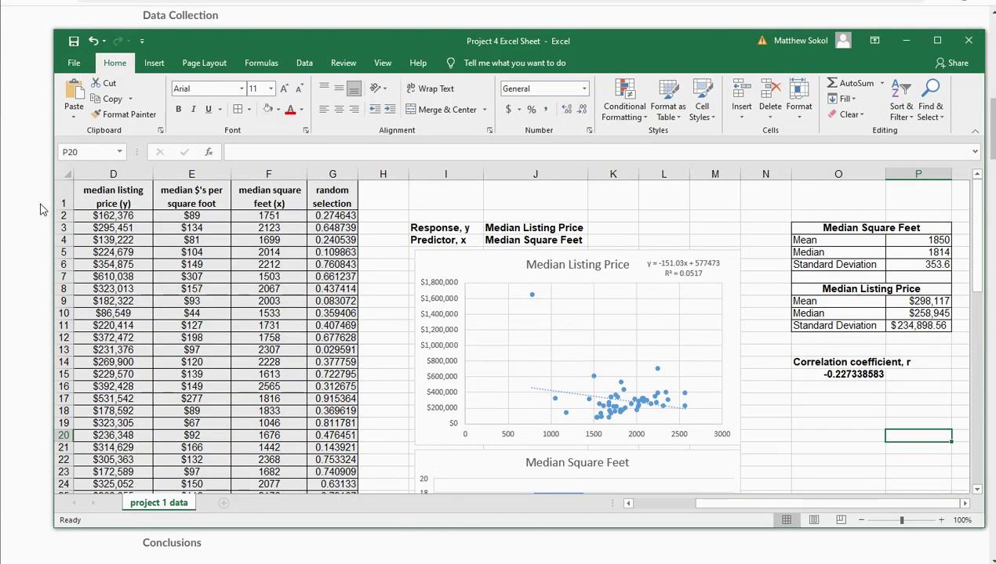
Step: Bring the Project 4 Excel Sheet workbook forward and show the New York outlier row with Region, State and County columns
{"action": "left_click", "coordinate": [37, 208]}
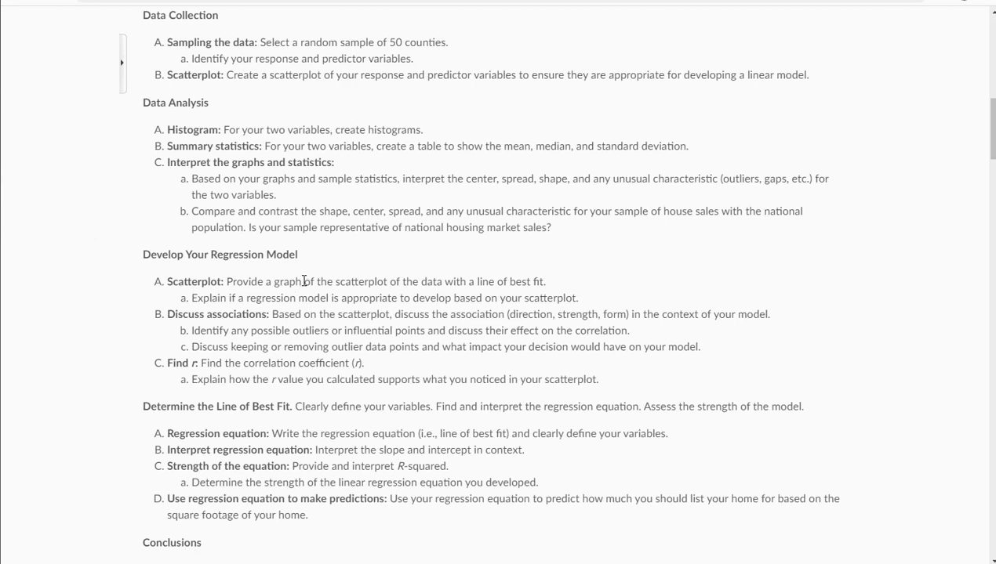
{"action": "mouse_move", "coordinate": [473, 563]}
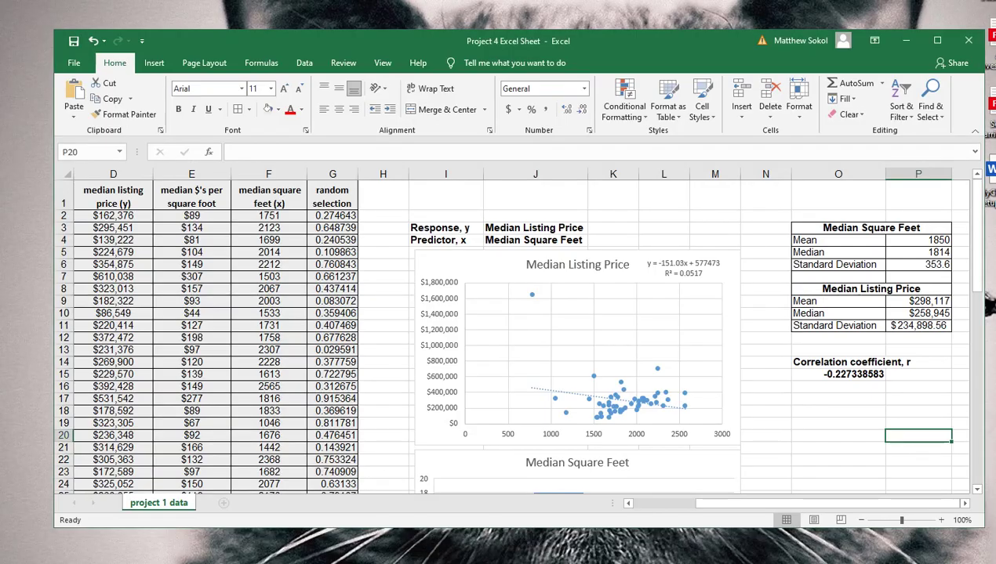
{"action": "left_click", "coordinate": [474, 557]}
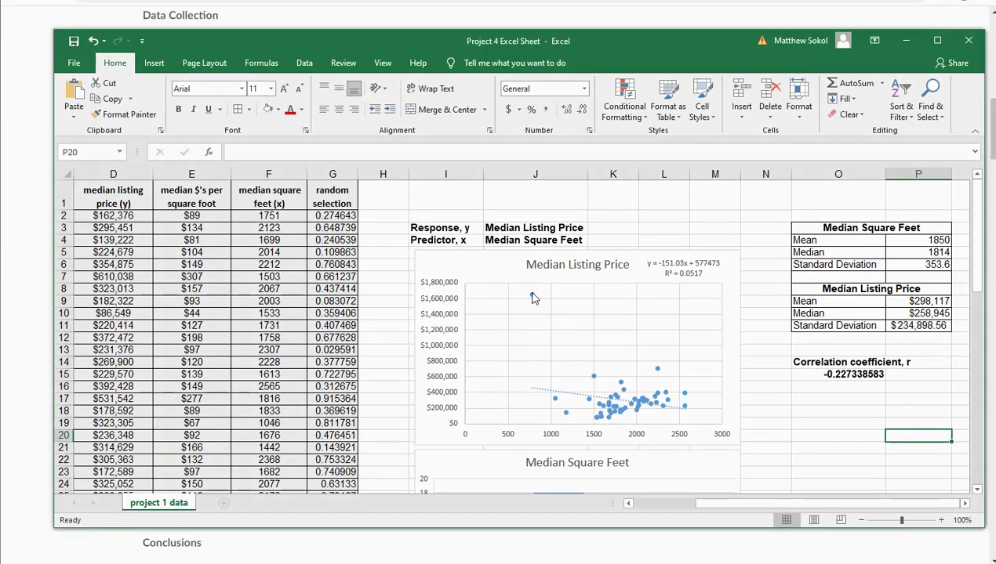
{"action": "mouse_move", "coordinate": [533, 296]}
{"action": "left_click", "coordinate": [651, 502]}
Step: Fill the New York outlier row A31:G31 with yellow, then go back to the instructions page
{"action": "scroll", "coordinate": [337, 375], "scroll_direction": "down", "scroll_amount": 4}
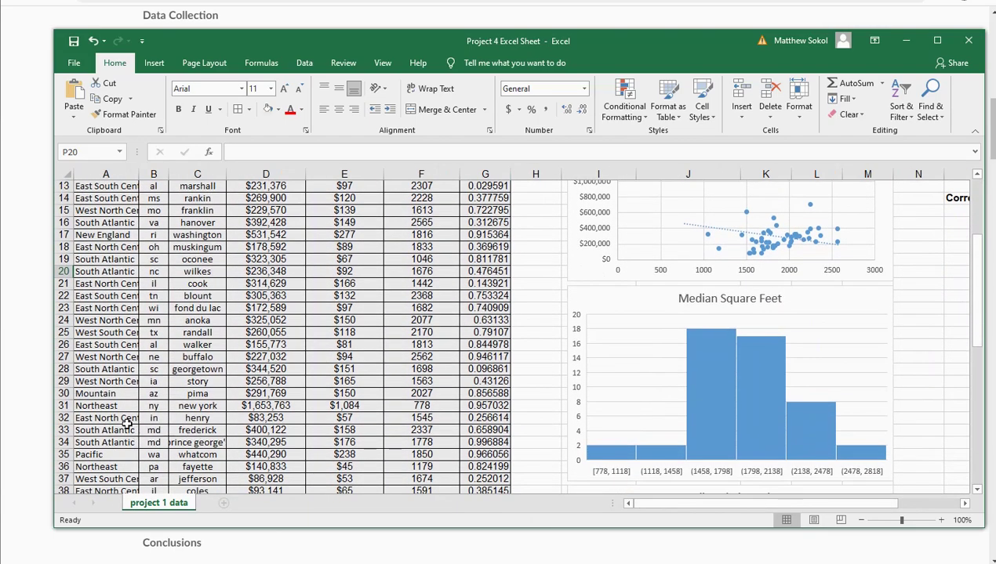
{"action": "left_click_drag", "start_coordinate": [119, 405], "coordinate": [487, 406]}
{"action": "left_click", "coordinate": [278, 109]}
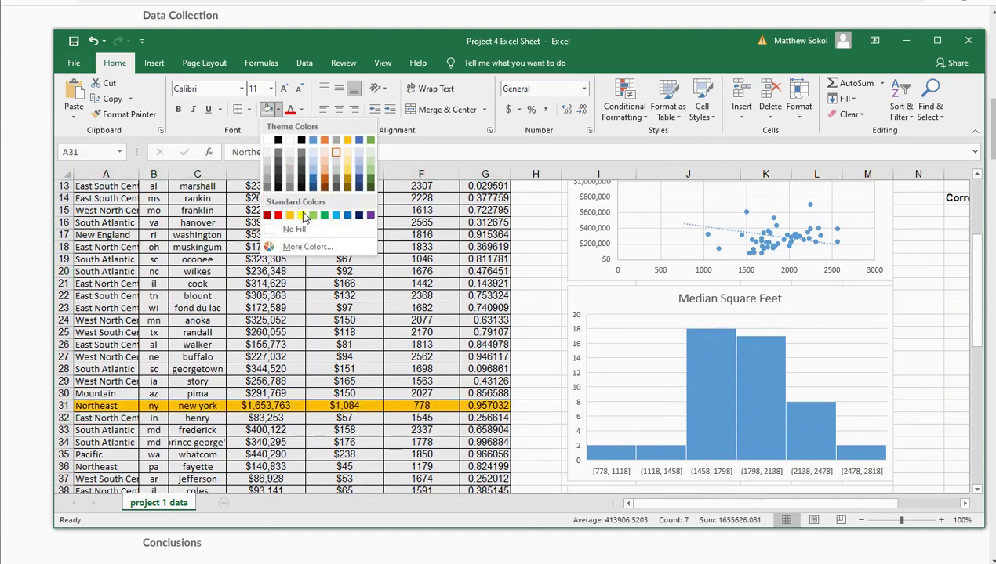
{"action": "left_click", "coordinate": [301, 216]}
{"action": "left_click", "coordinate": [335, 294]}
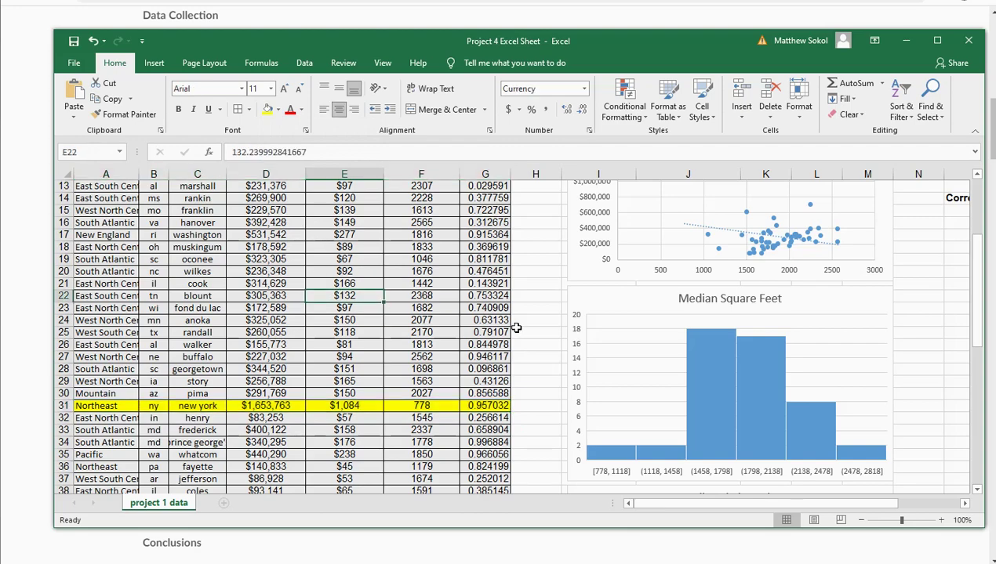
{"action": "scroll", "coordinate": [516, 328], "scroll_direction": "up", "scroll_amount": 4}
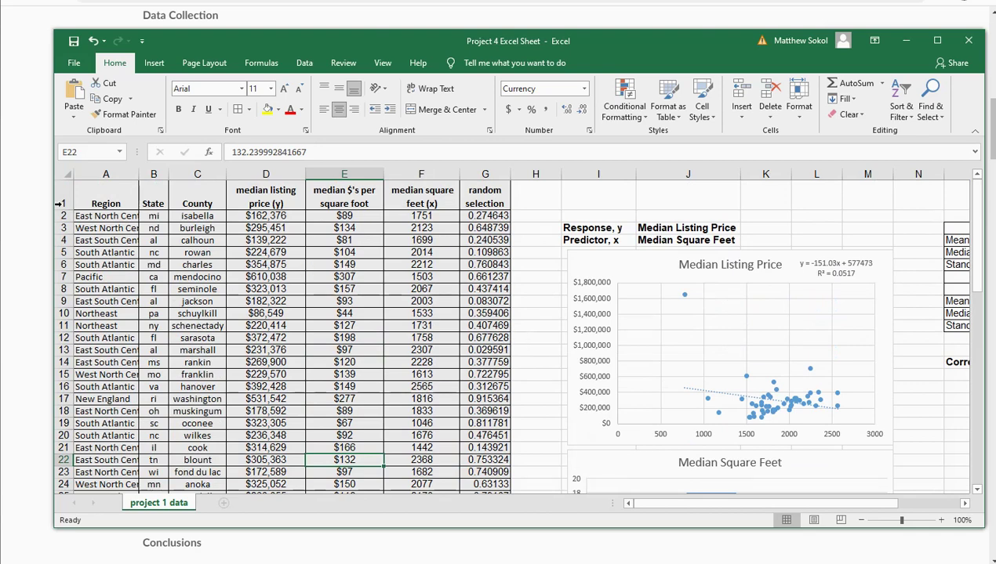
{"action": "left_click", "coordinate": [33, 188]}
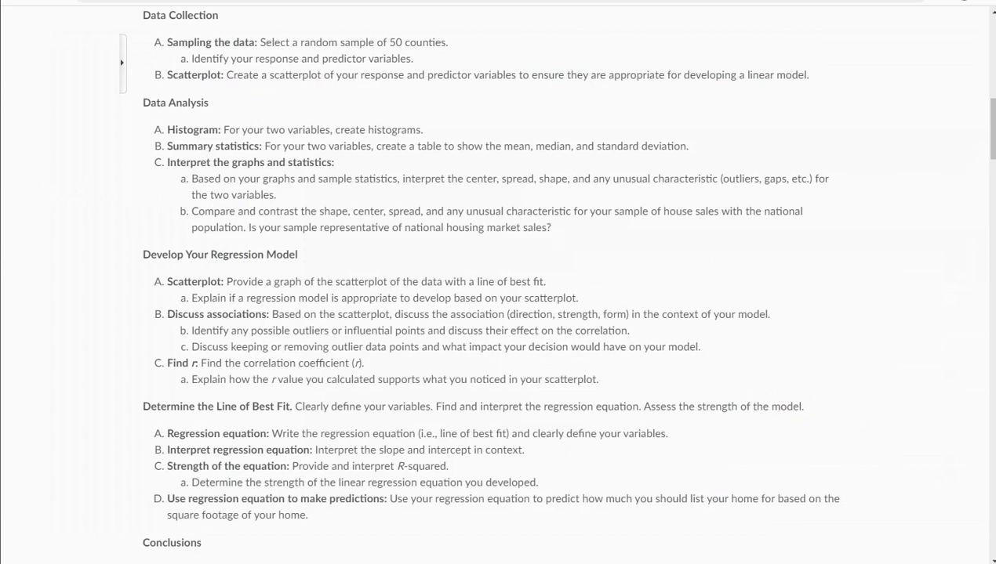
Step: Clear New York's values in D31:F31, changing r to 0.298989123 and the trendline to y = 119.6x + 45985, R² = 0.0894
{"action": "key", "text": "alt+Tab"}
{"action": "scroll", "coordinate": [370, 329], "scroll_direction": "down", "scroll_amount": 2}
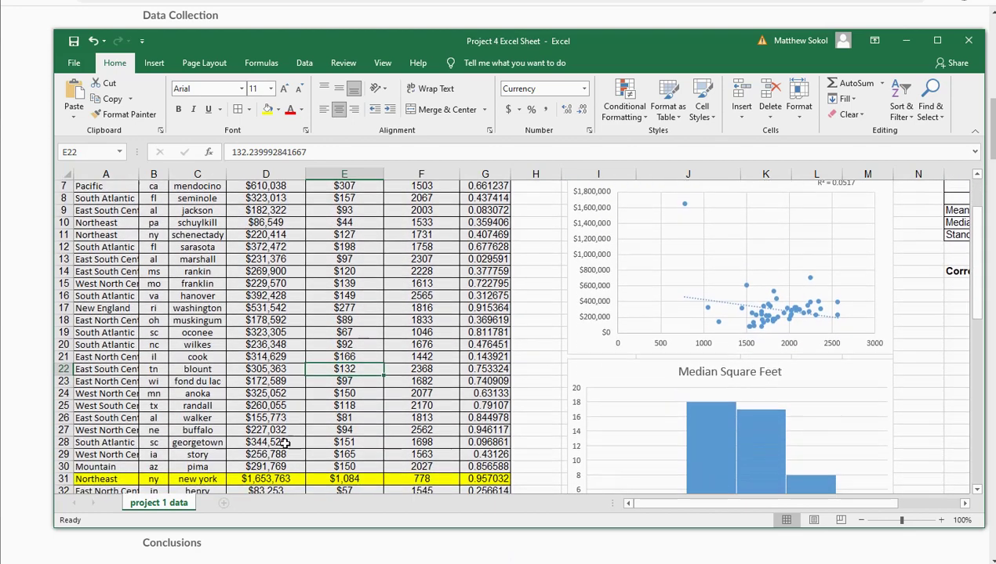
{"action": "left_click_drag", "start_coordinate": [255, 475], "coordinate": [421, 479]}
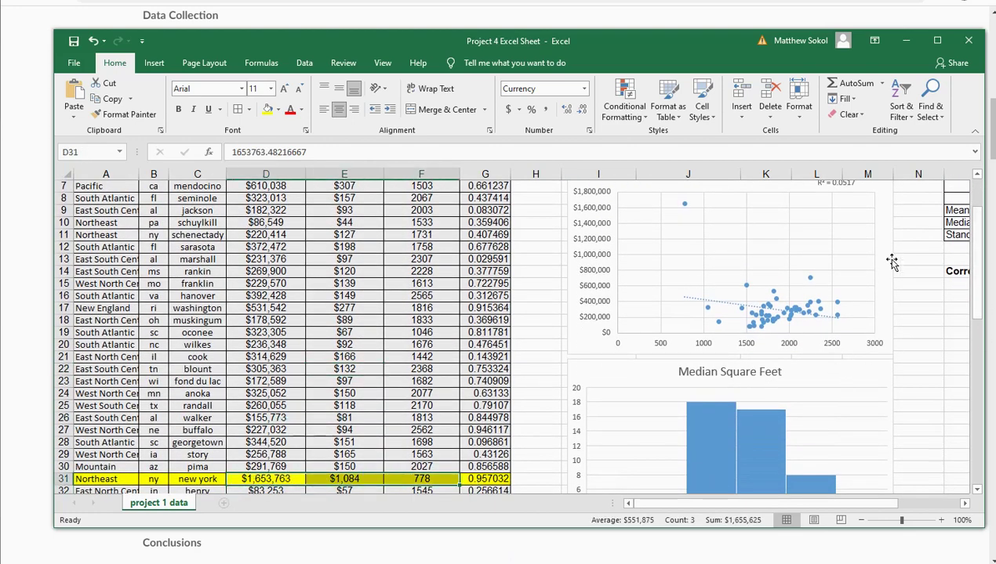
{"action": "scroll", "coordinate": [841, 296], "scroll_direction": "up", "scroll_amount": 1}
{"action": "scroll", "coordinate": [313, 352], "scroll_direction": "down", "scroll_amount": 2}
{"action": "left_click", "coordinate": [259, 476]}
{"action": "left_click_drag", "start_coordinate": [259, 476], "coordinate": [409, 480]}
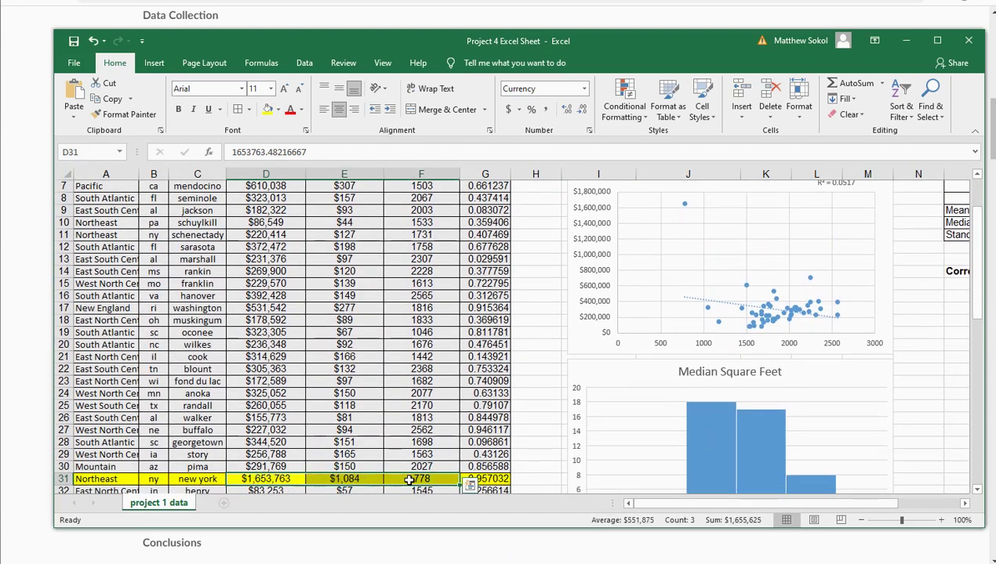
{"action": "key", "text": "Delete"}
{"action": "scroll", "coordinate": [843, 213], "scroll_direction": "up", "scroll_amount": 1}
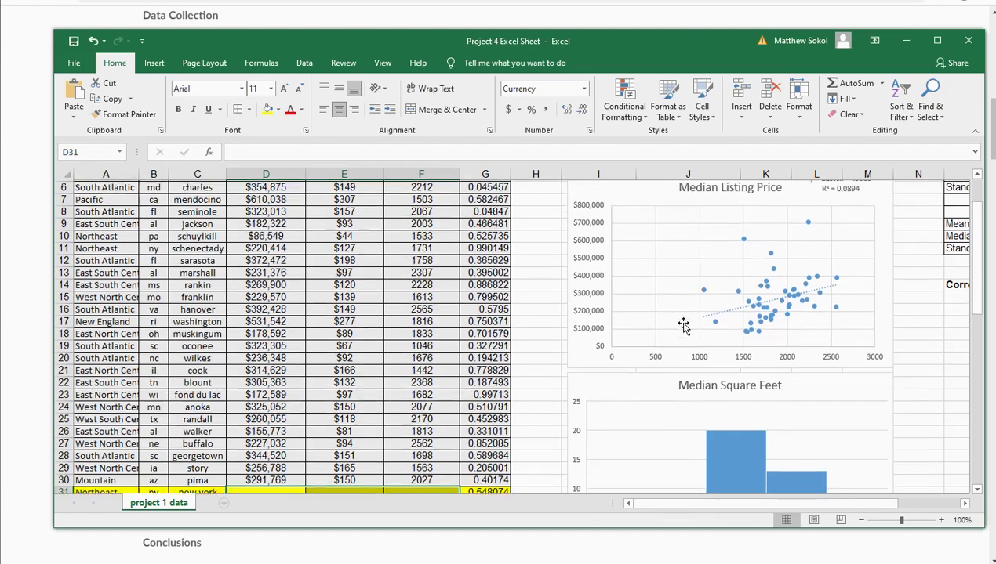
{"action": "left_click_drag", "start_coordinate": [830, 505], "coordinate": [870, 508]}
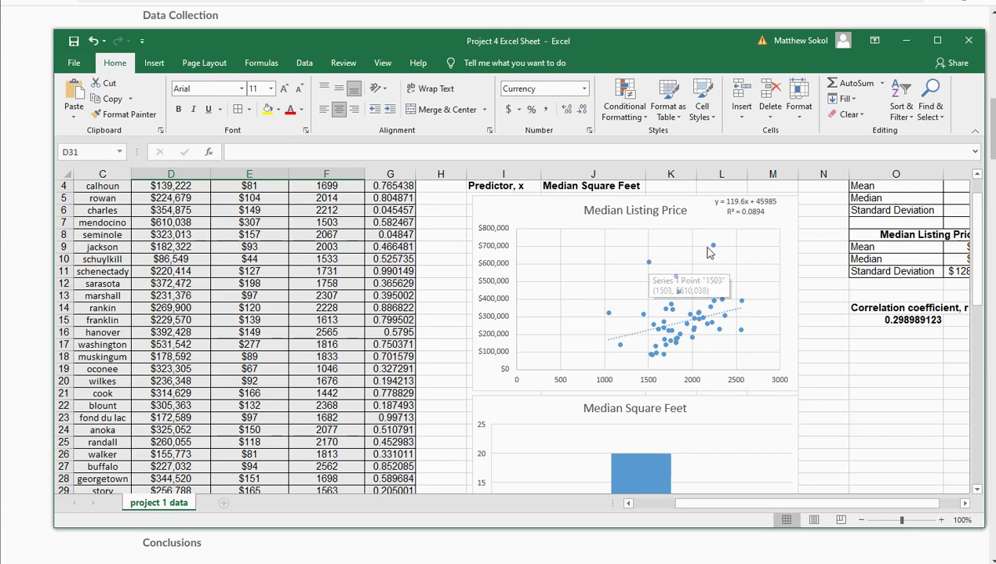
{"action": "mouse_move", "coordinate": [713, 248]}
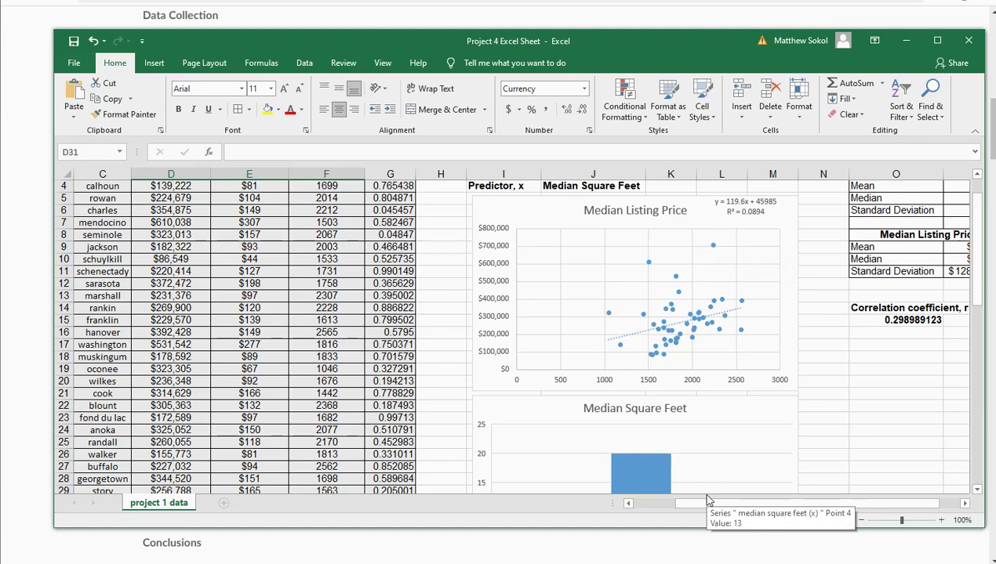
{"action": "left_click", "coordinate": [28, 159]}
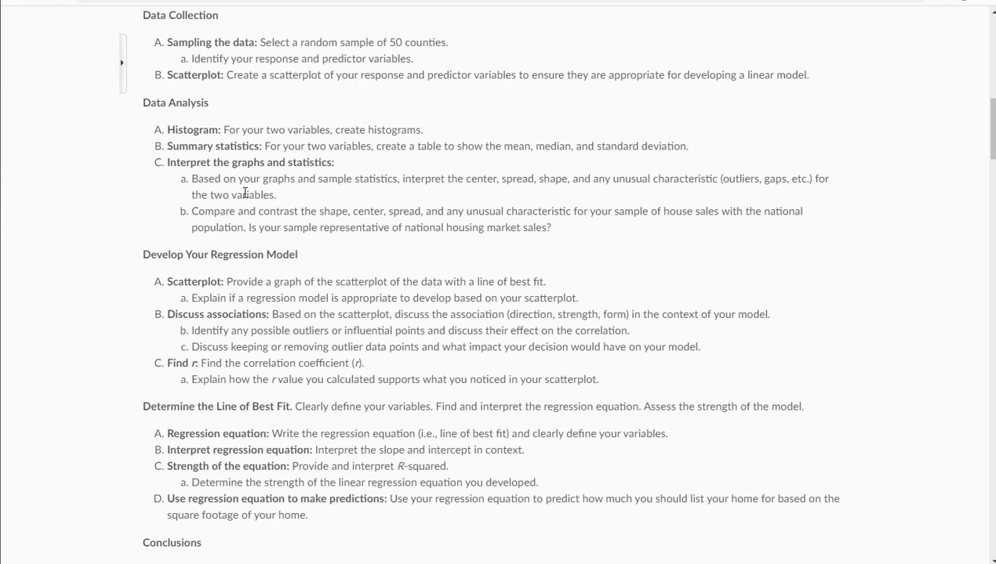
Step: Scroll through the regression and conclusions requirements, then switch back to the Excel workbook
{"action": "scroll", "coordinate": [245, 192], "scroll_direction": "down", "scroll_amount": 3}
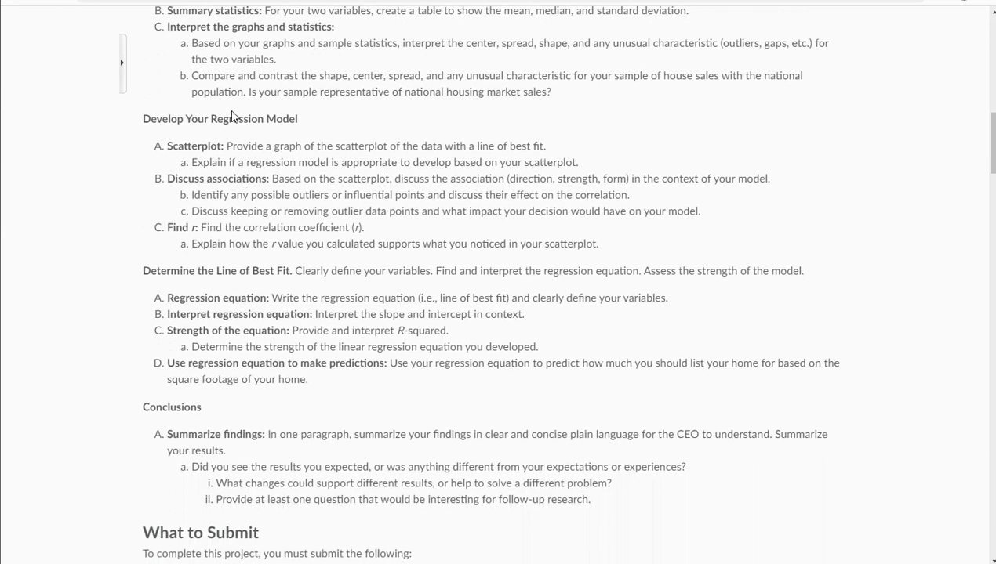
{"action": "scroll", "coordinate": [259, 156], "scroll_direction": "up", "scroll_amount": 2}
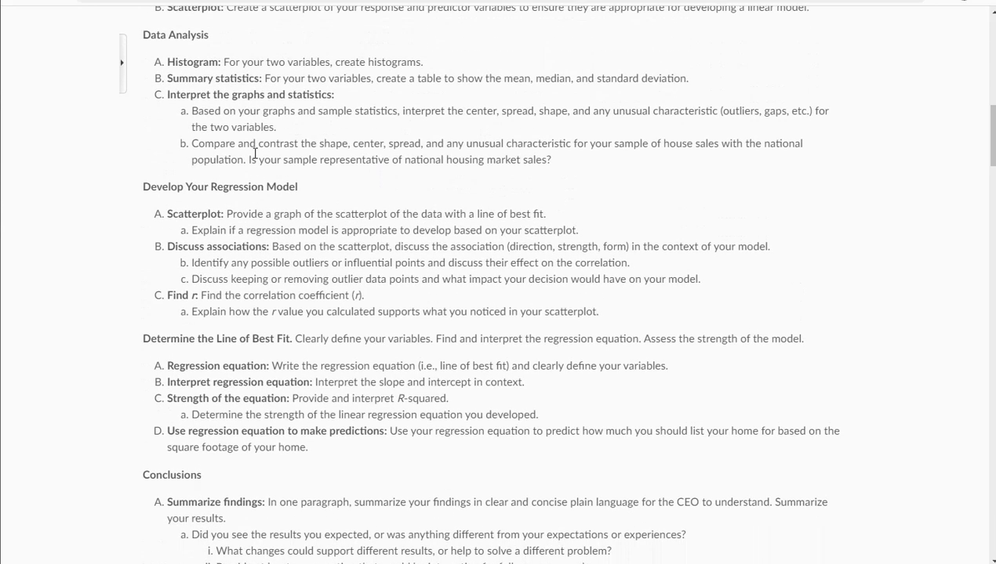
{"action": "scroll", "coordinate": [255, 154], "scroll_direction": "up", "scroll_amount": 2}
{"action": "key", "text": "alt+Tab"}
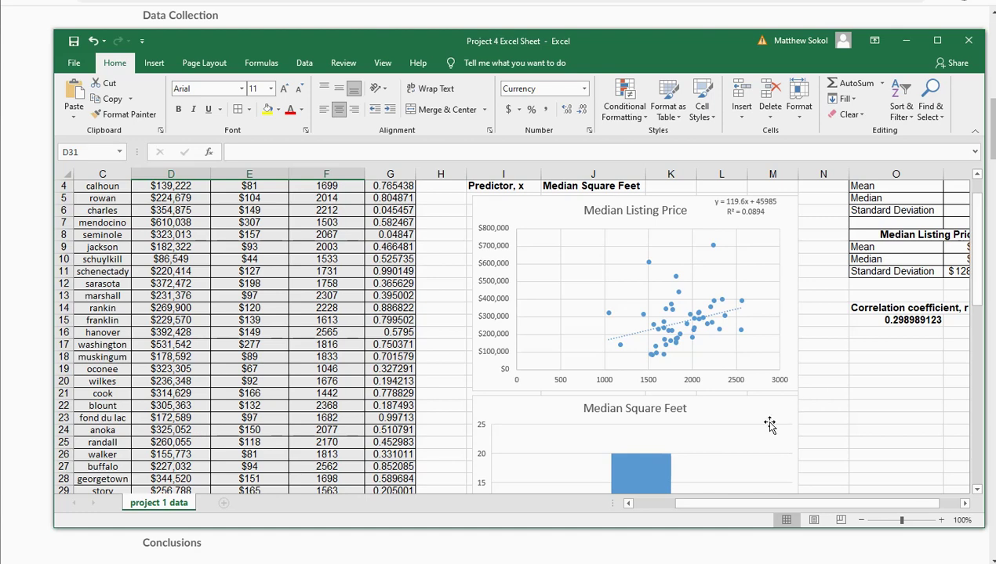
{"action": "scroll", "coordinate": [770, 423], "scroll_direction": "up", "scroll_amount": 1}
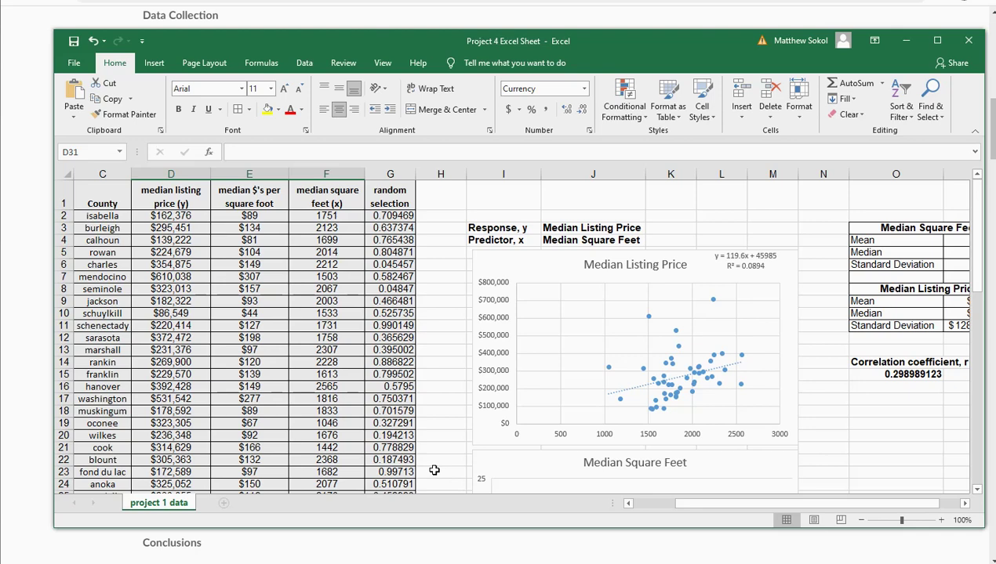
{"action": "left_click", "coordinate": [469, 561]}
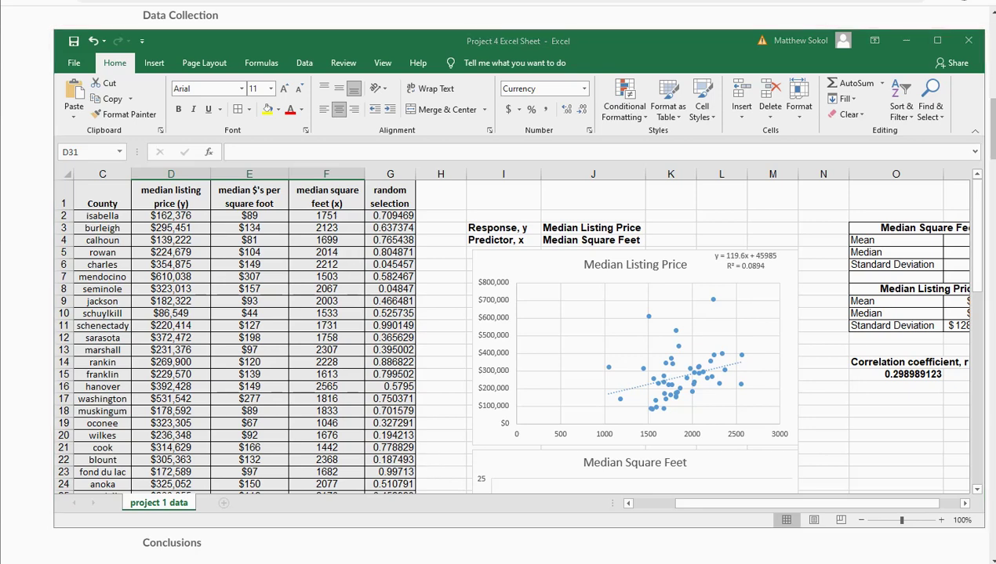